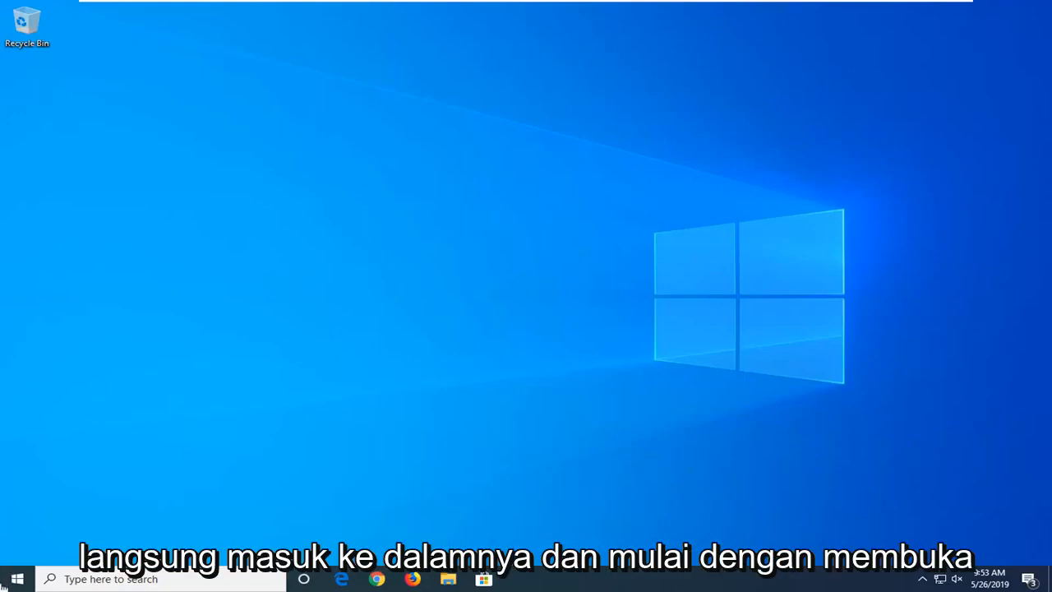
Search the Start menu for disk management to find the partition tool.
click(16, 578)
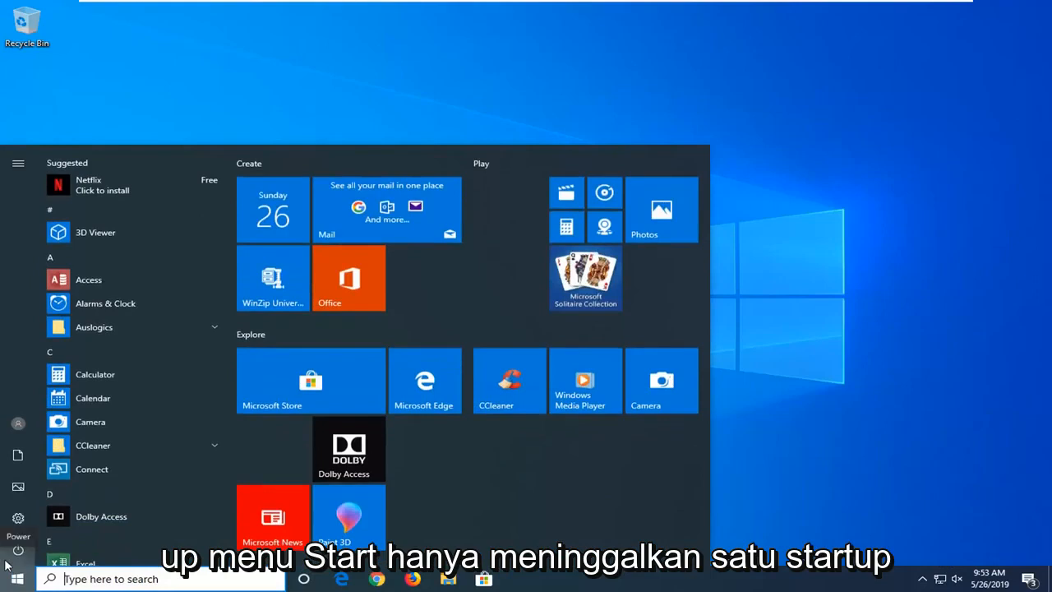
text(di)
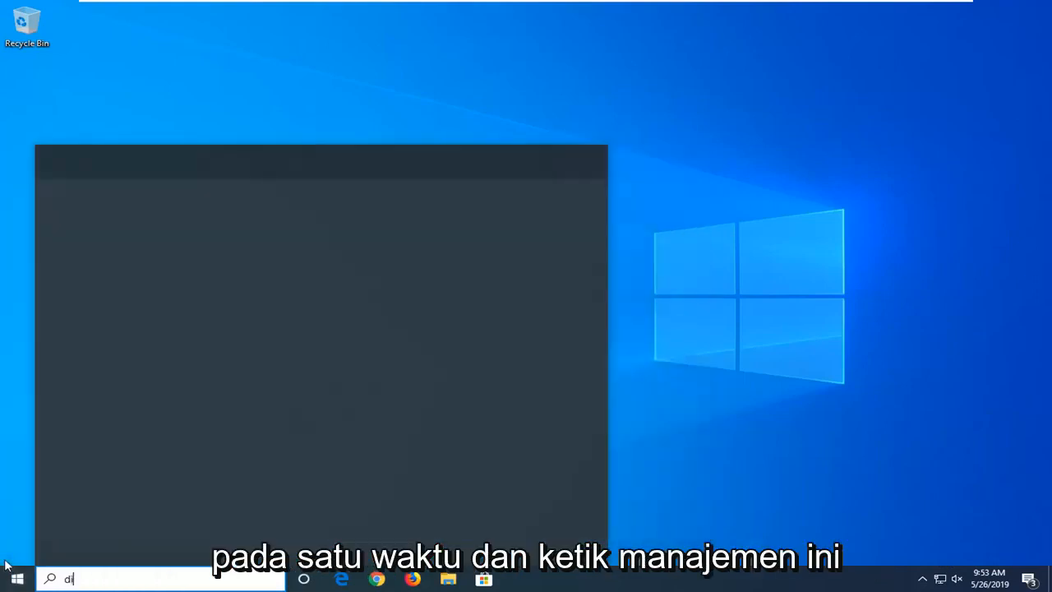
text(sk management)
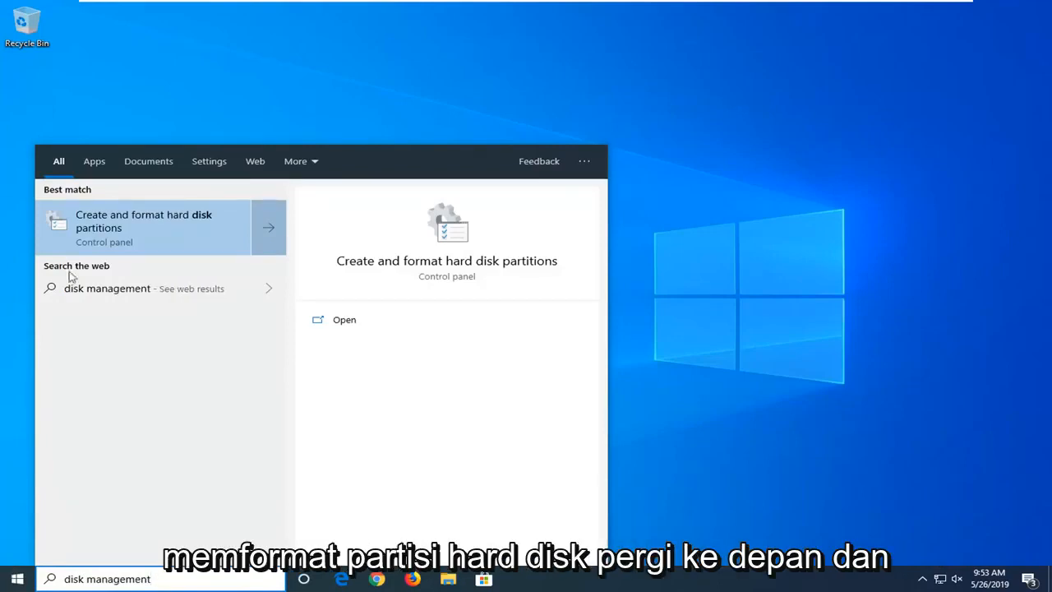
Launch Disk Management, centre and enlarge its window, and select Disk 0's System Reserved and C: partitions.
click(162, 222)
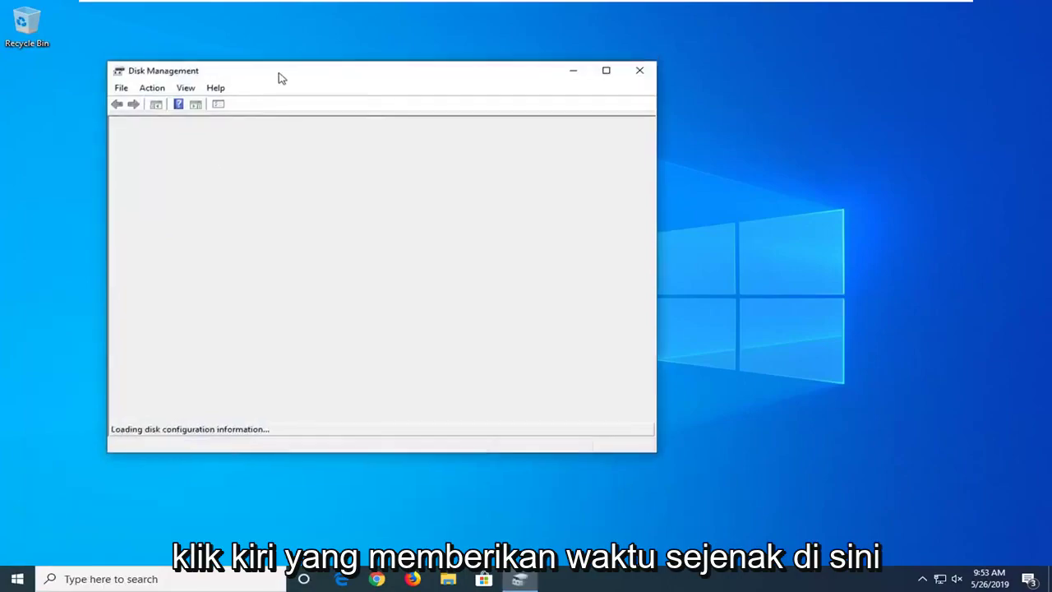
drag(276, 72, 380, 66)
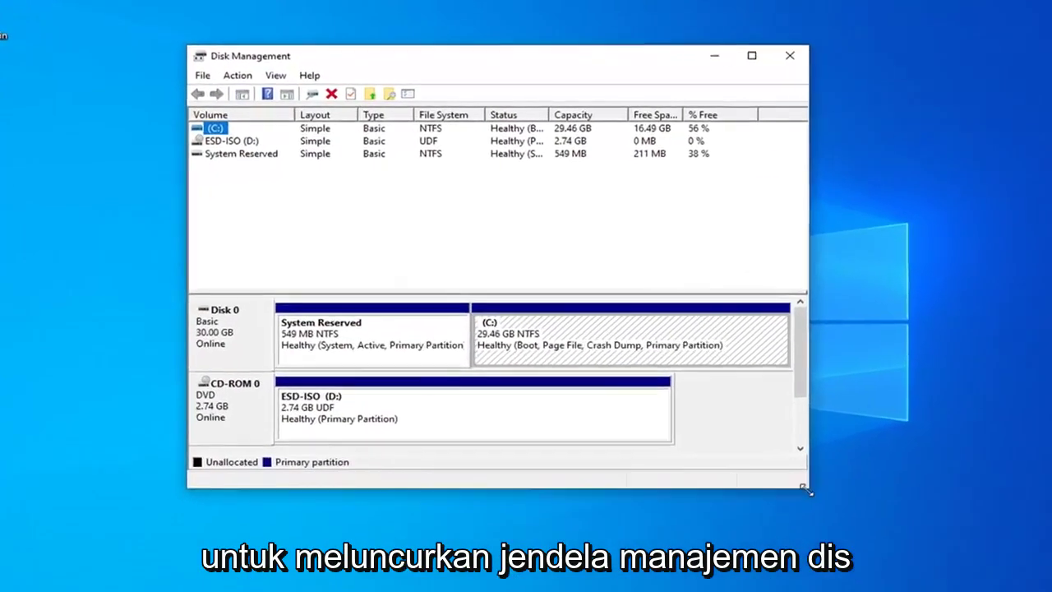
drag(807, 490, 916, 535)
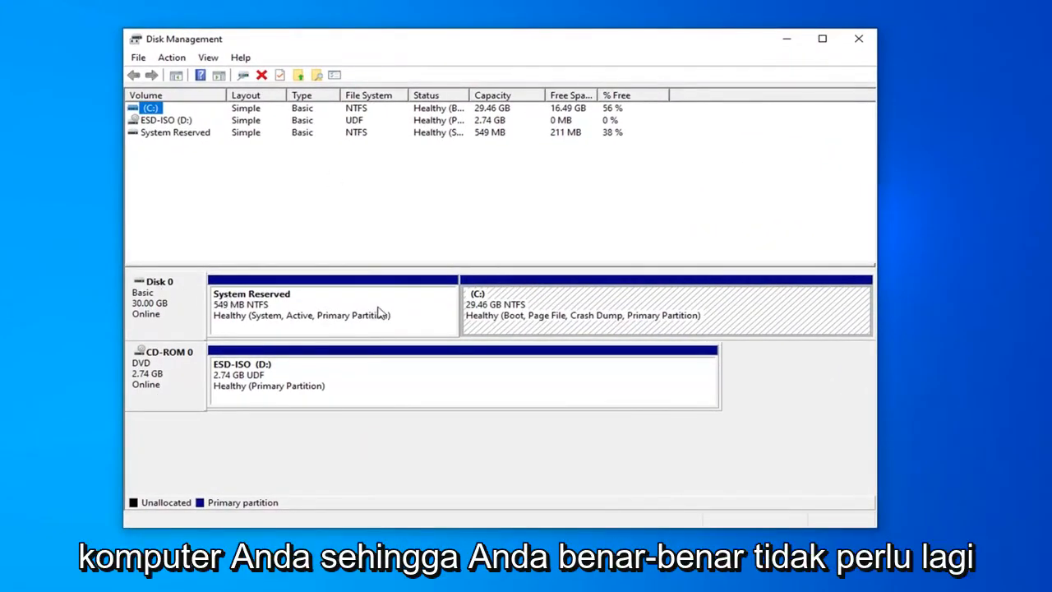
click(256, 319)
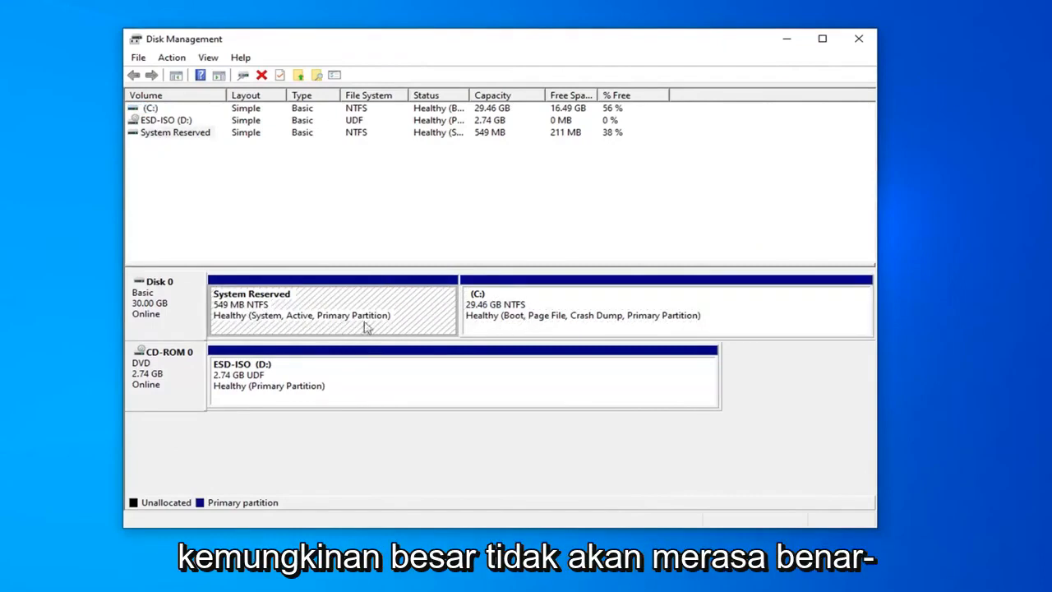
click(499, 326)
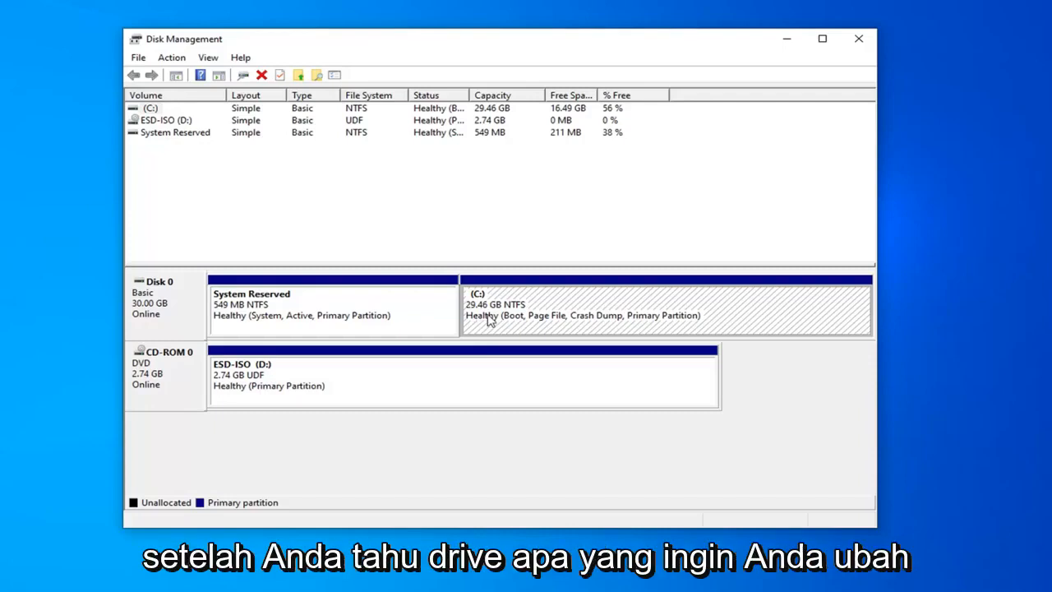
Start Shrink Volume on the C: partition, which offers 102 MB available to shrink.
right_click(496, 302)
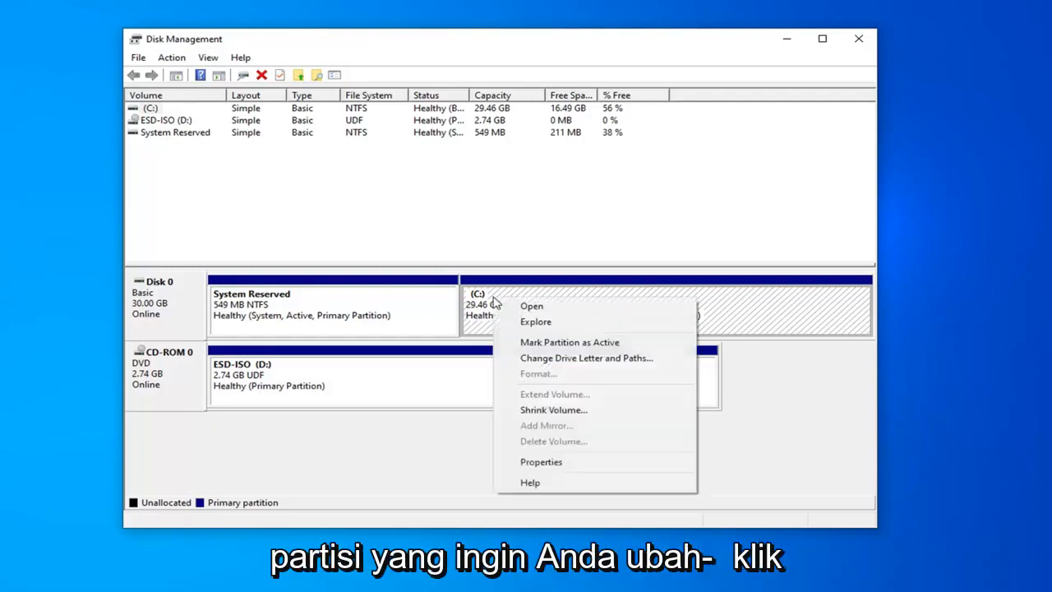
click(552, 410)
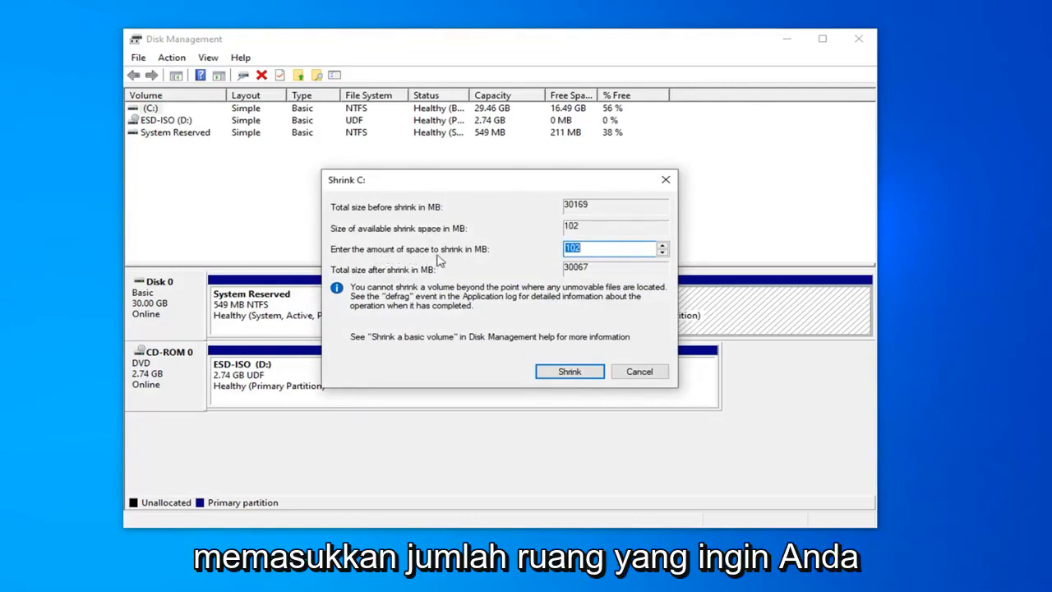
Shrink C: by 100 MB, leaving 100 MB unallocated on Disk 0.
click(608, 248)
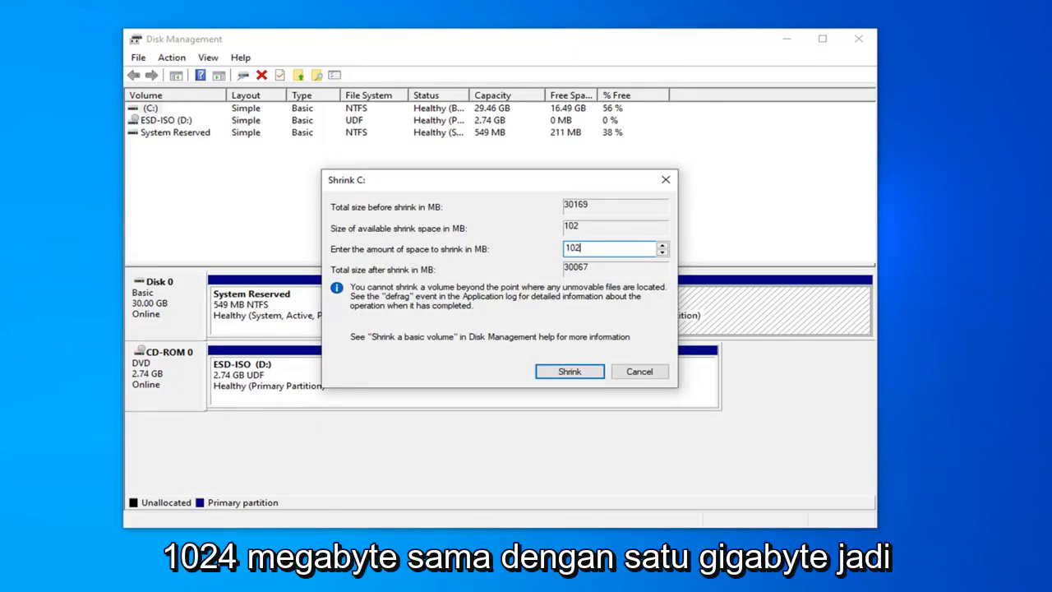
text(4)
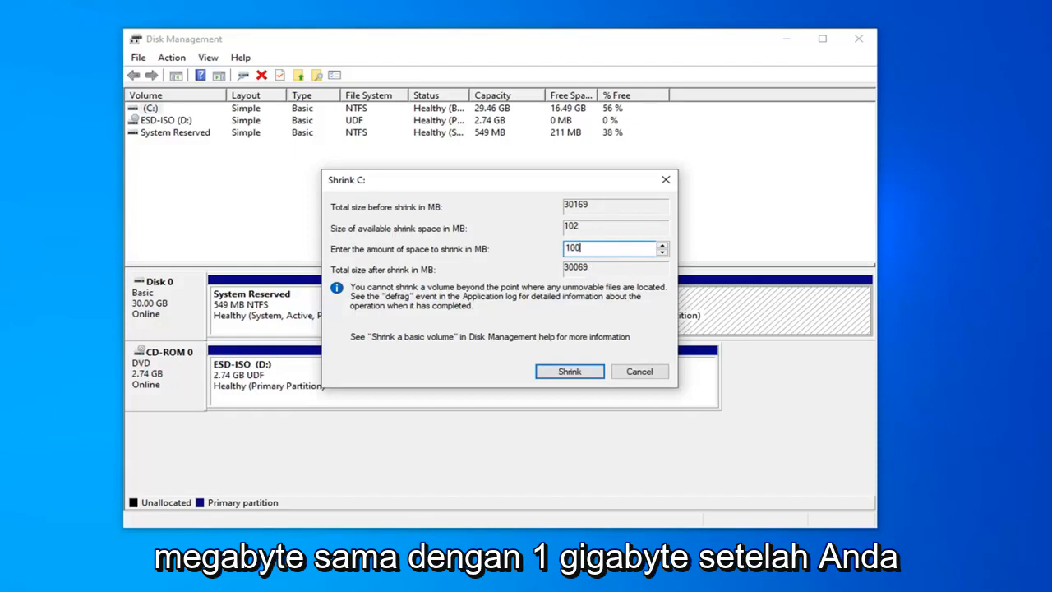
click(570, 371)
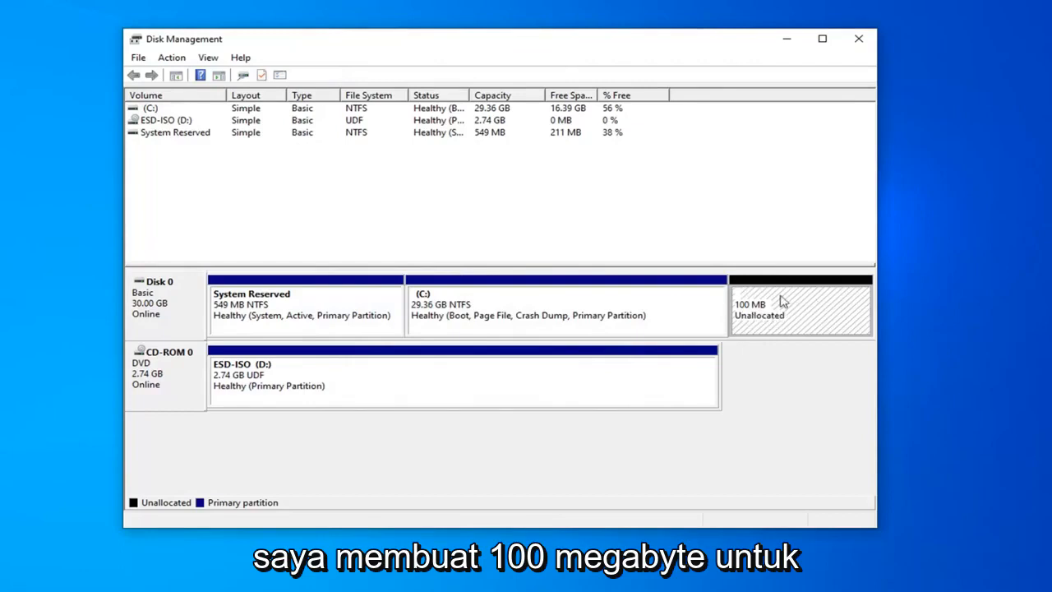
Begin a New Simple Volume on the unallocated space, sized at the full 99 MB.
right_click(759, 308)
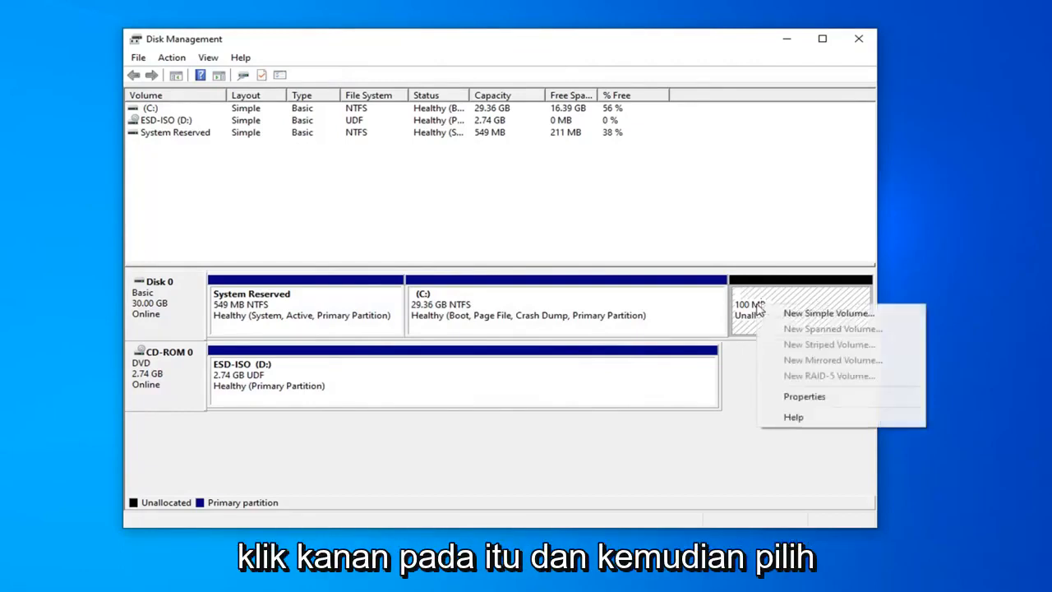
click(796, 318)
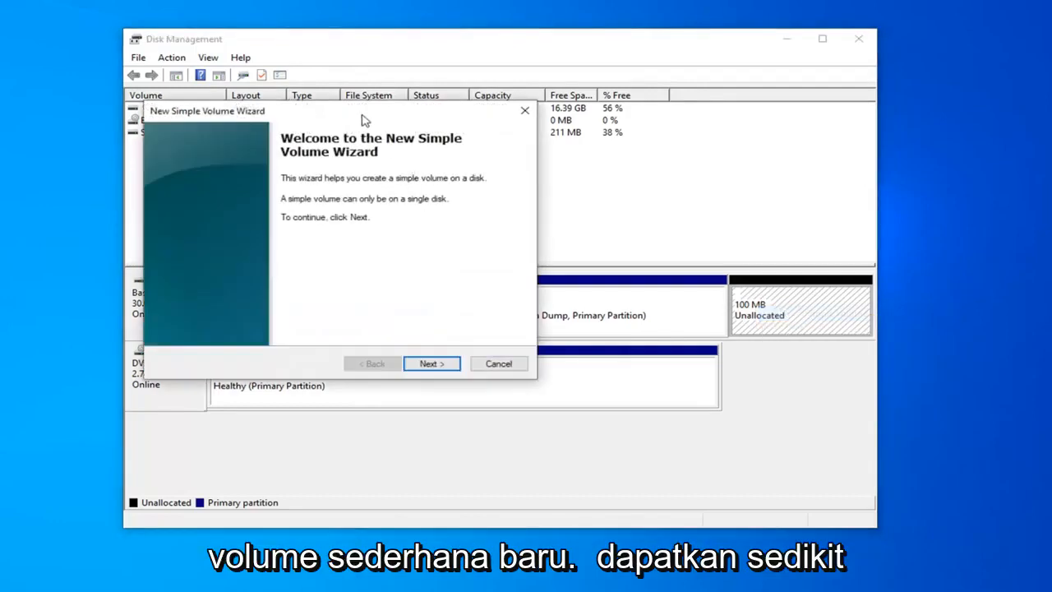
drag(364, 116, 527, 138)
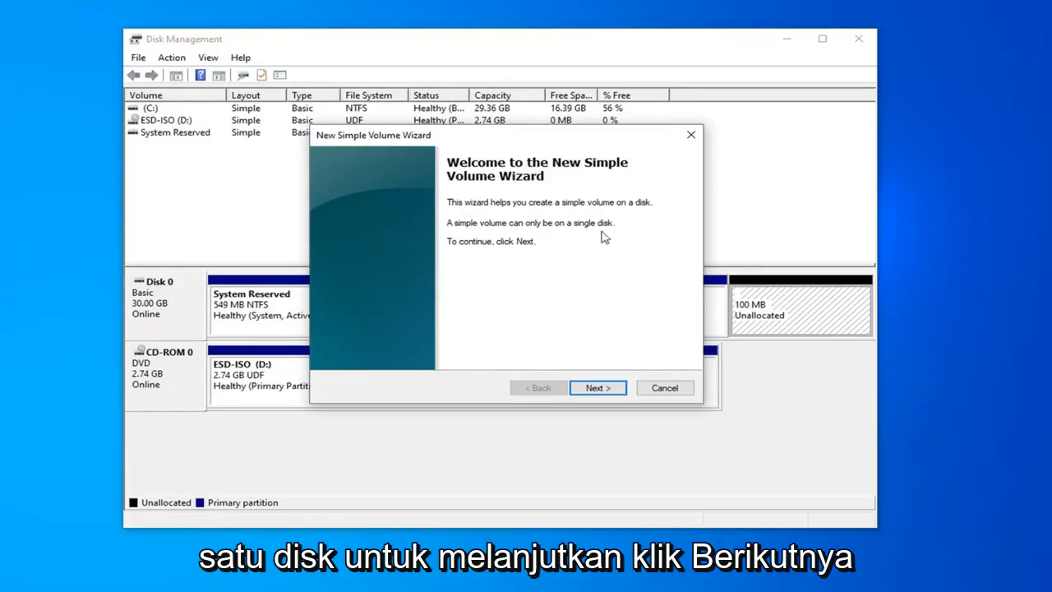
click(596, 388)
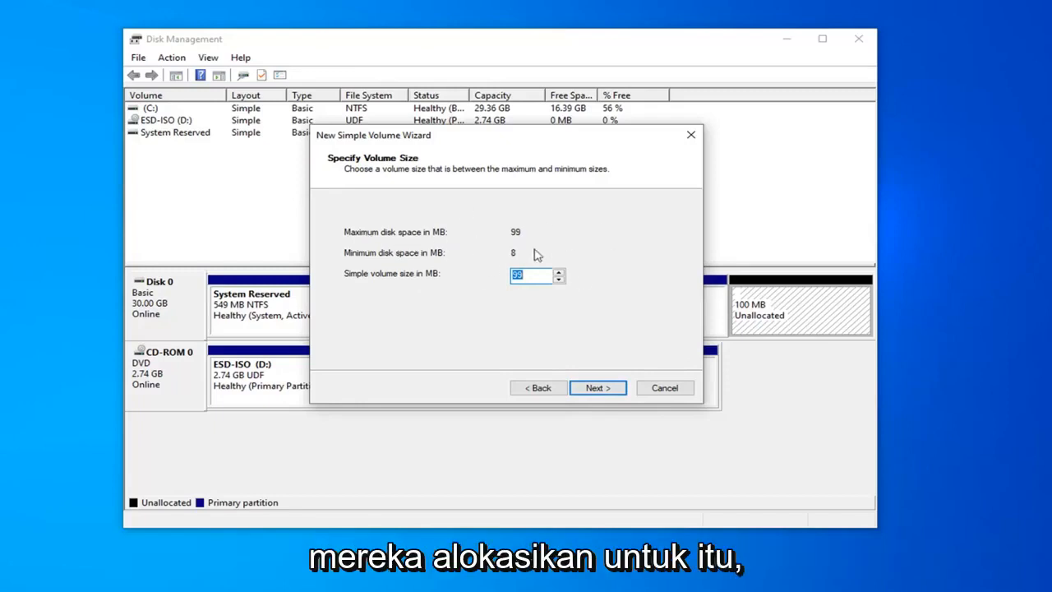
Accept the 99 MB size and keep drive letter E, reaching the Format Partition page.
click(594, 390)
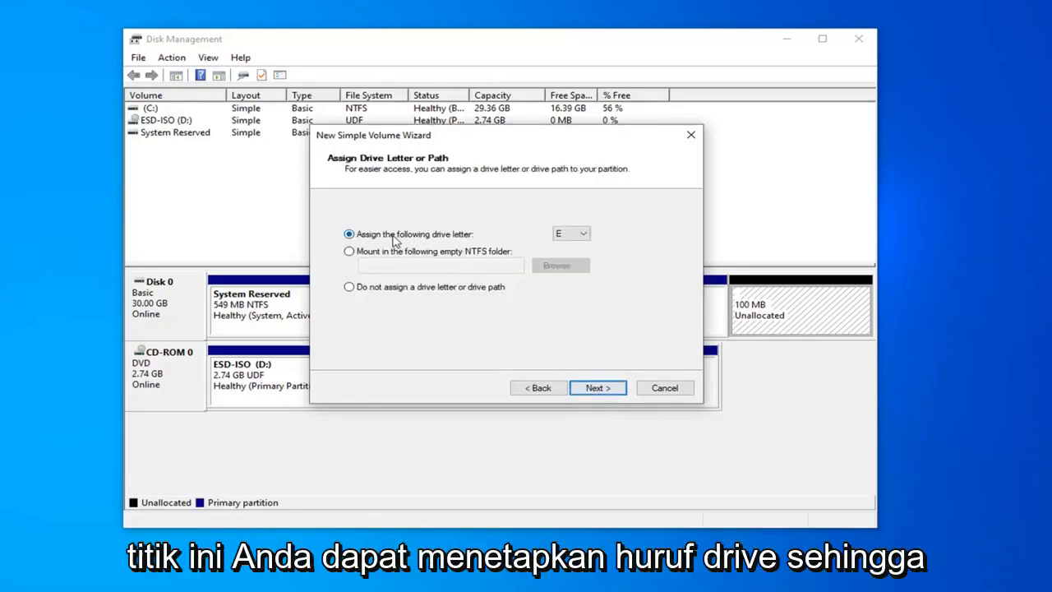
click(567, 235)
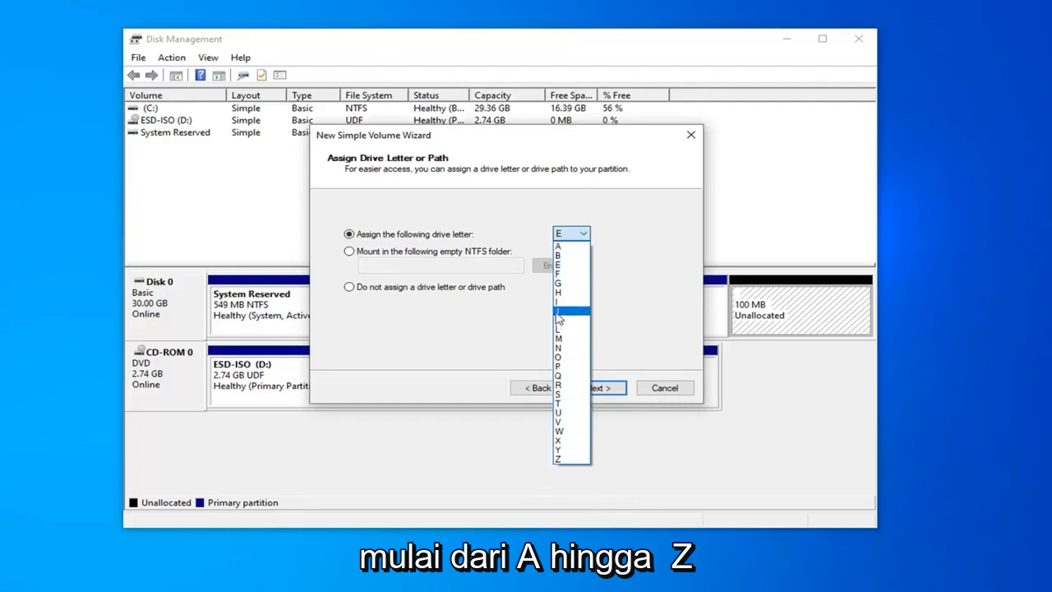
click(629, 251)
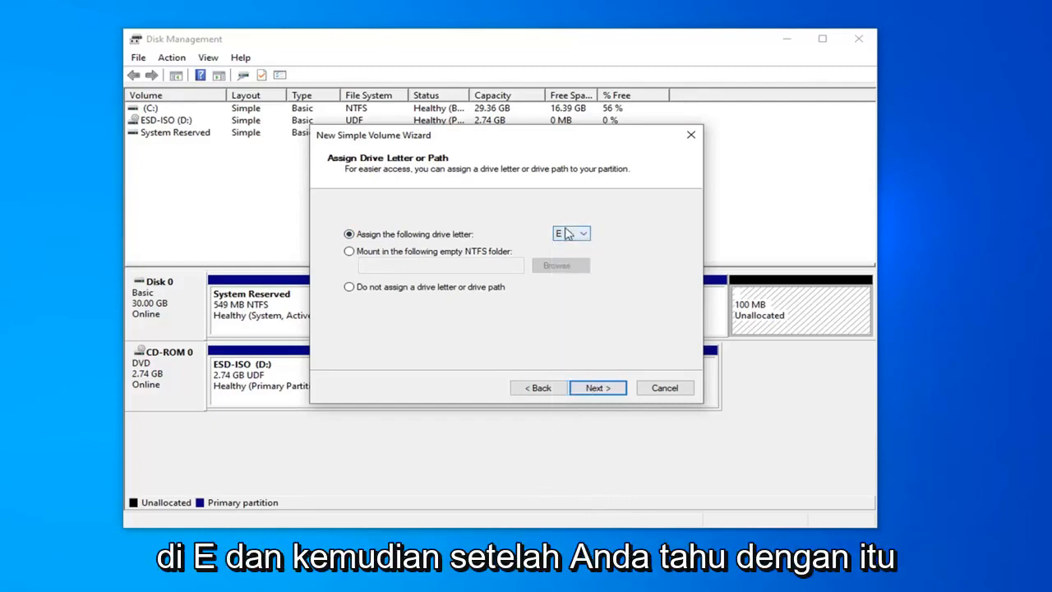
click(599, 388)
click(518, 302)
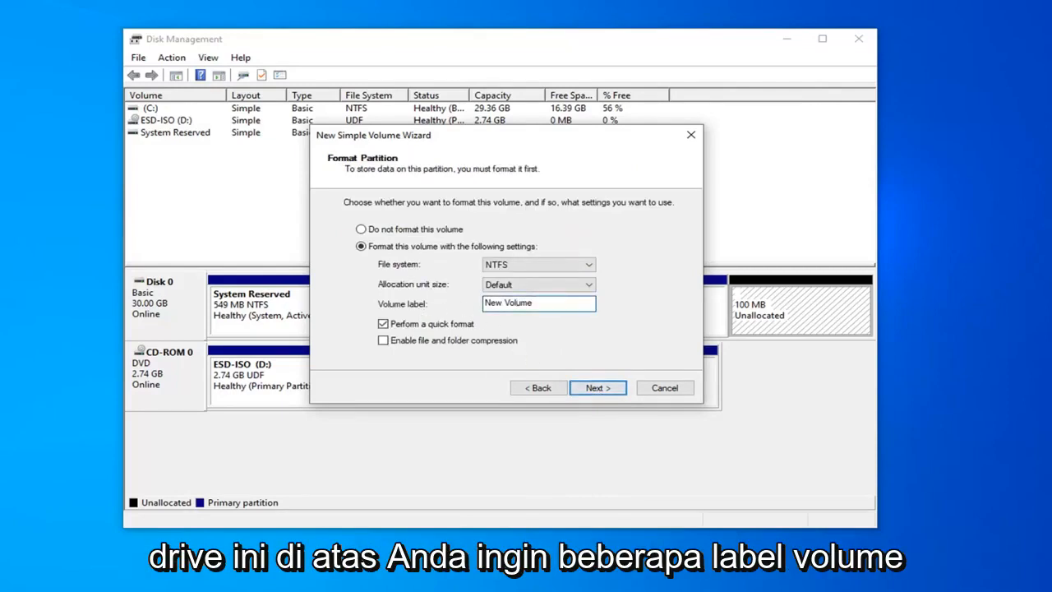
Label the volume Extra Storage, keeping NTFS and quick format.
drag(534, 303, 448, 304)
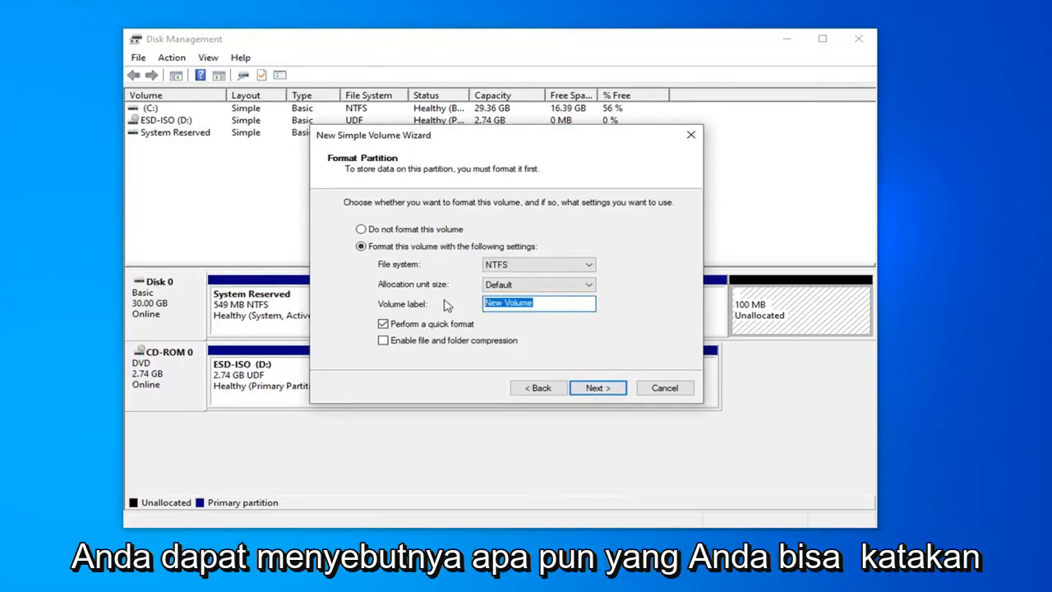
text(Extyr)
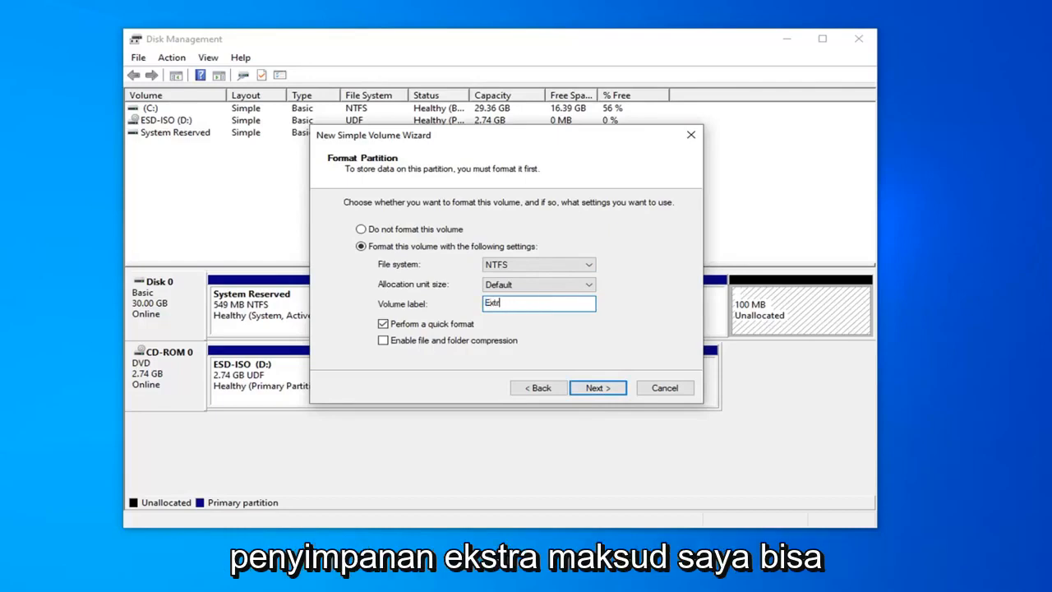
text(a Storage)
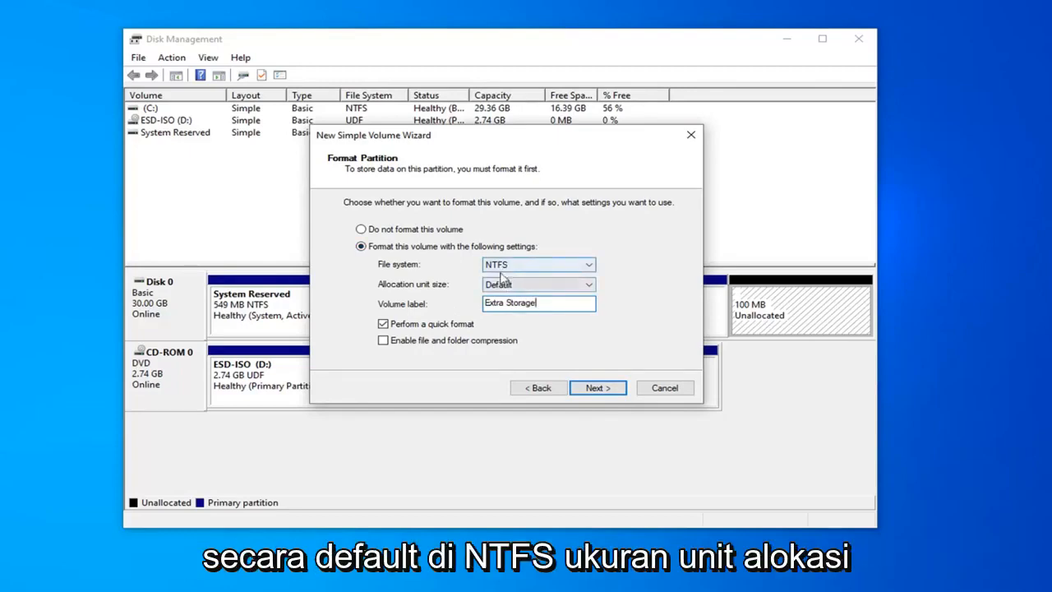
click(534, 284)
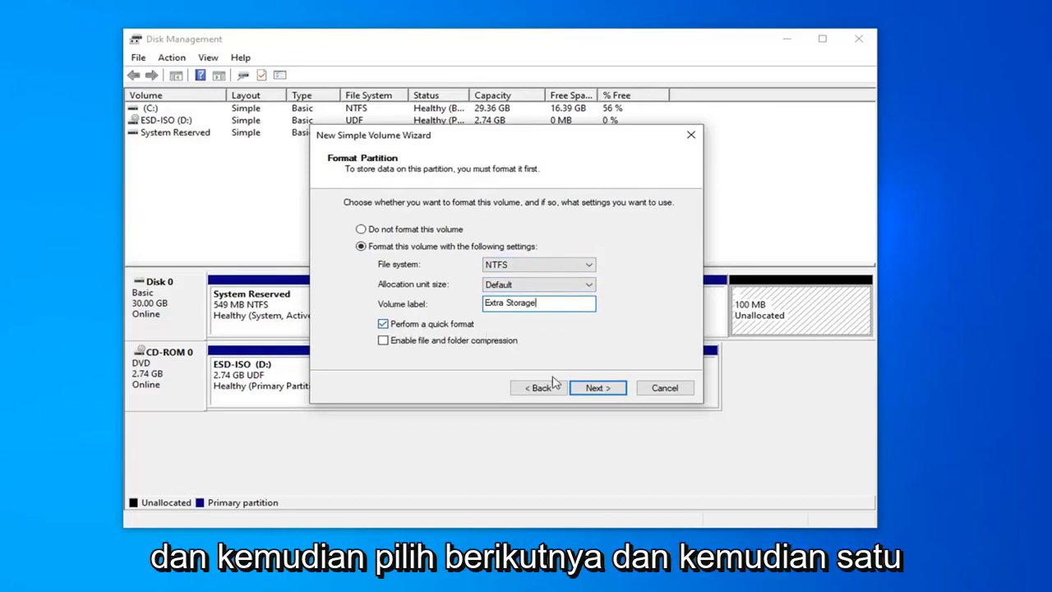
Finish the wizard to create the 99 MB NTFS volume Extra Storage (E:) on Disk 0.
click(599, 388)
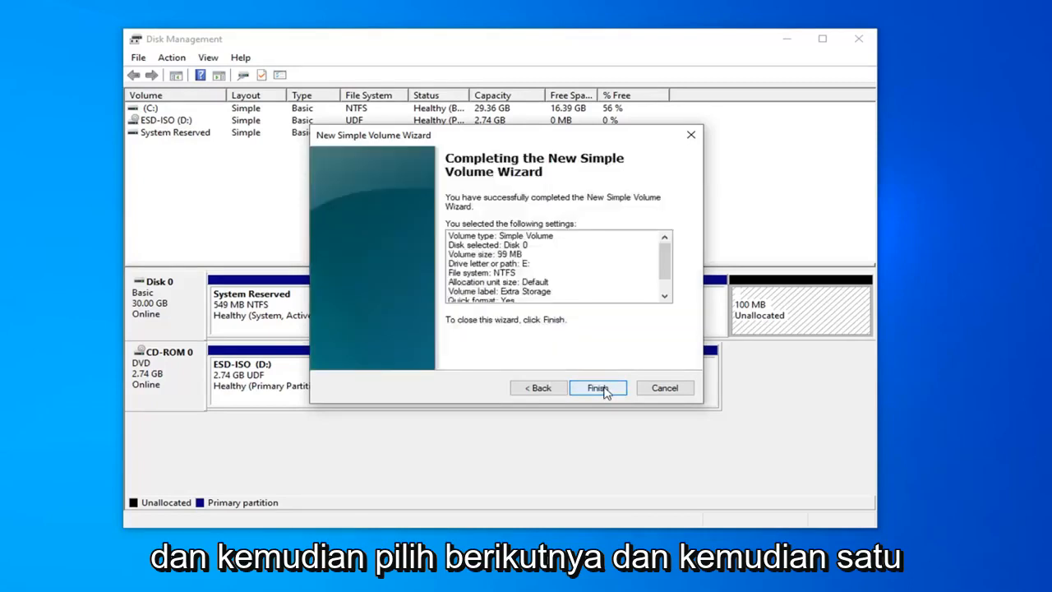
scroll(526, 263, down, 2)
scroll(526, 263, up, 2)
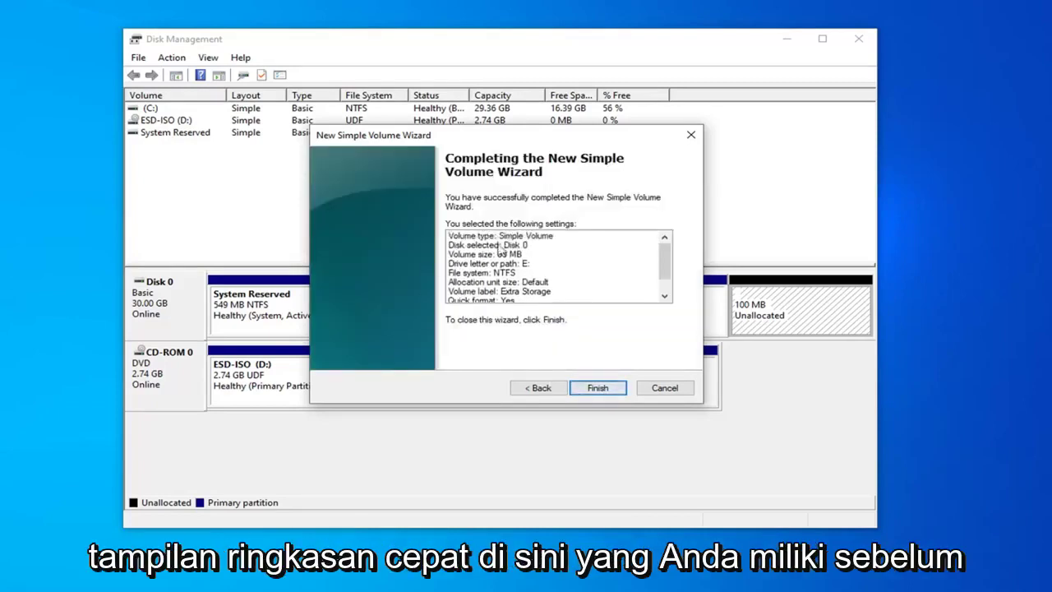
click(598, 388)
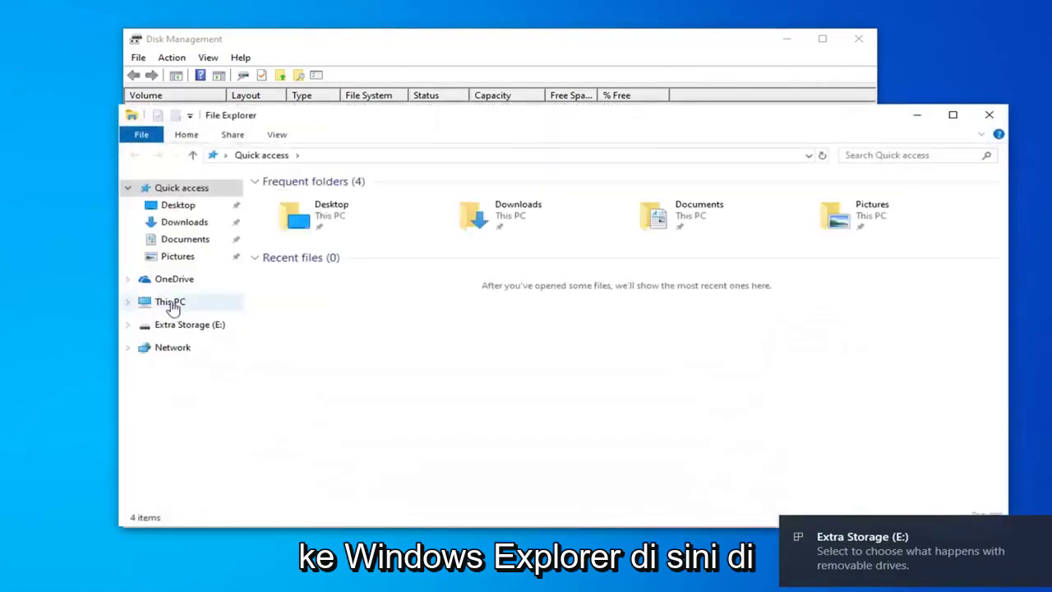
click(170, 301)
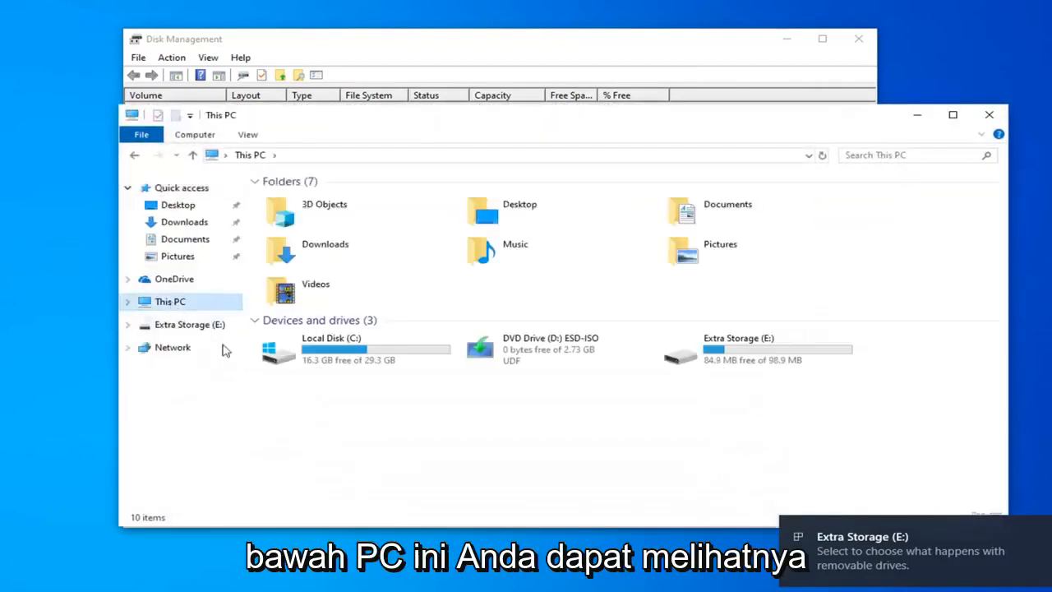
click(757, 350)
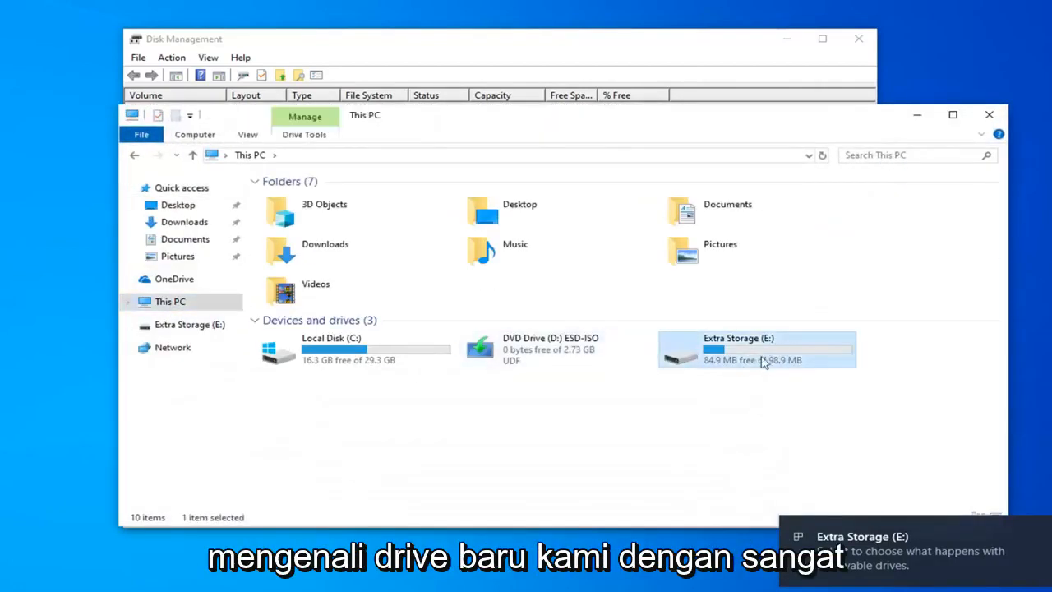
mouse_move(757, 350)
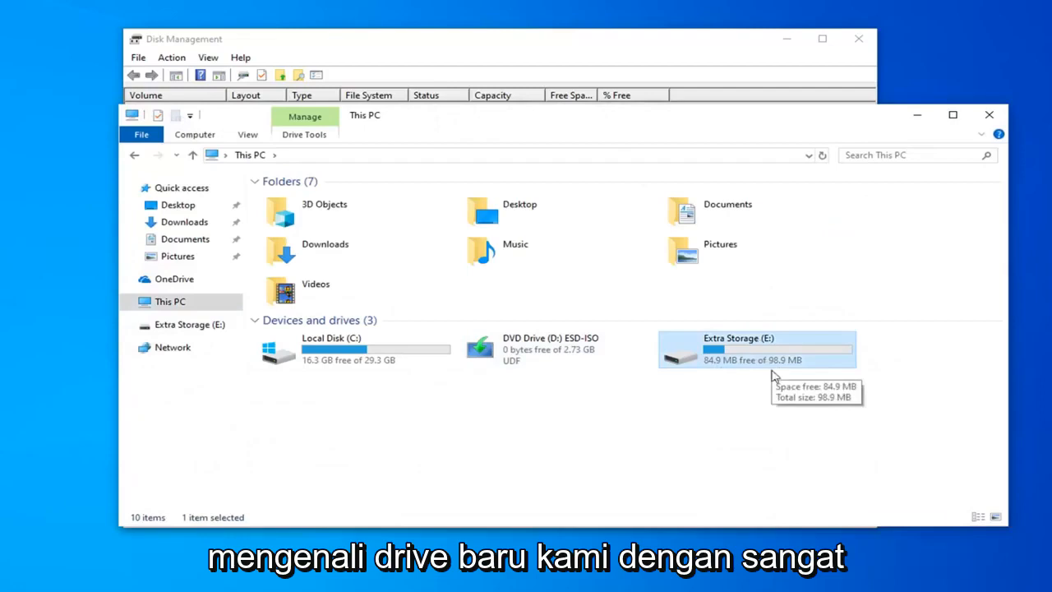
click(916, 116)
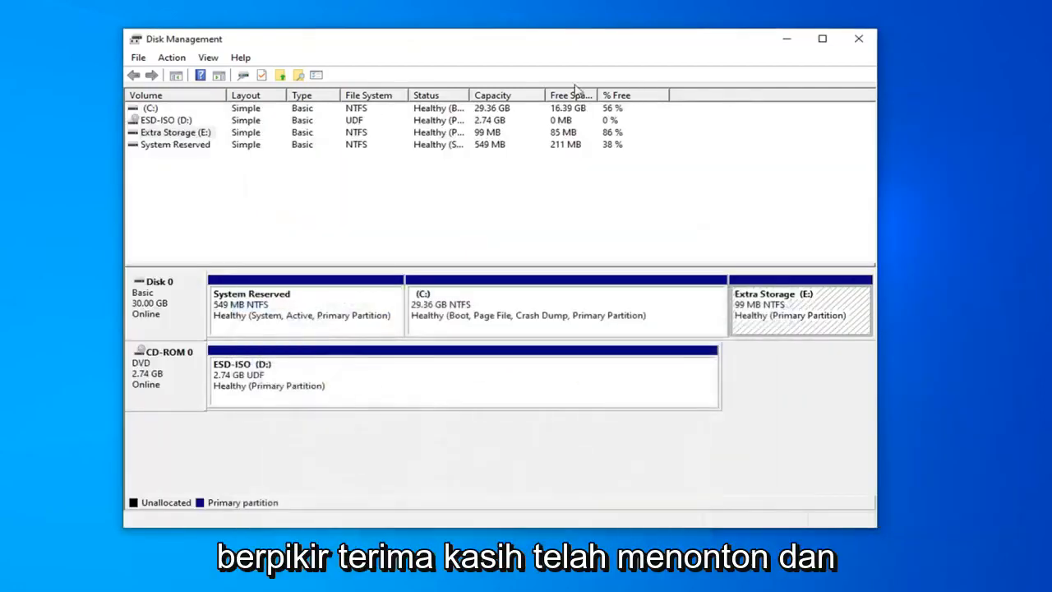